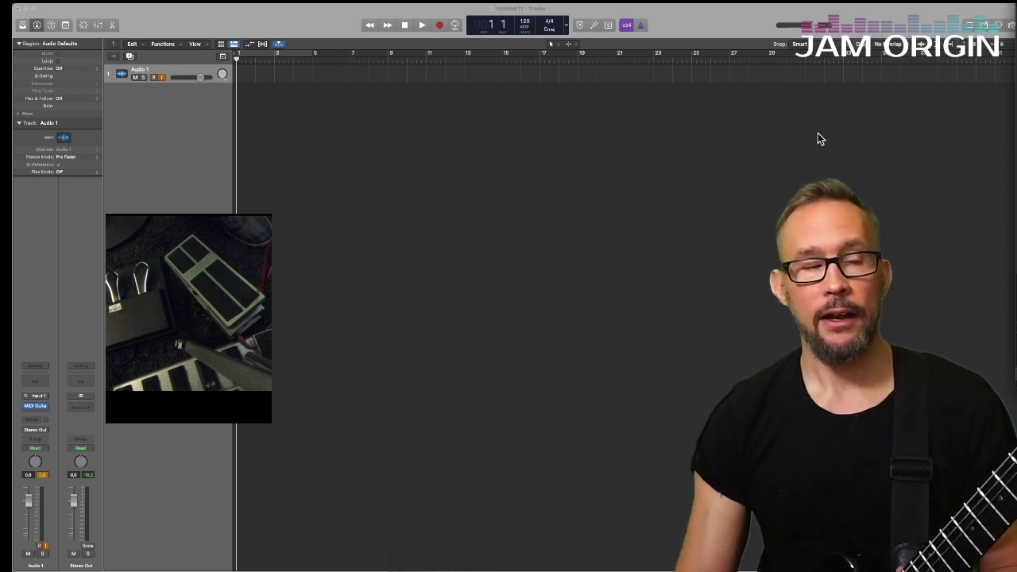
- Record-enable the Audio 1 track, whose input is MIDI Guitar
{"action": "left_click", "coordinate": [178, 69]}
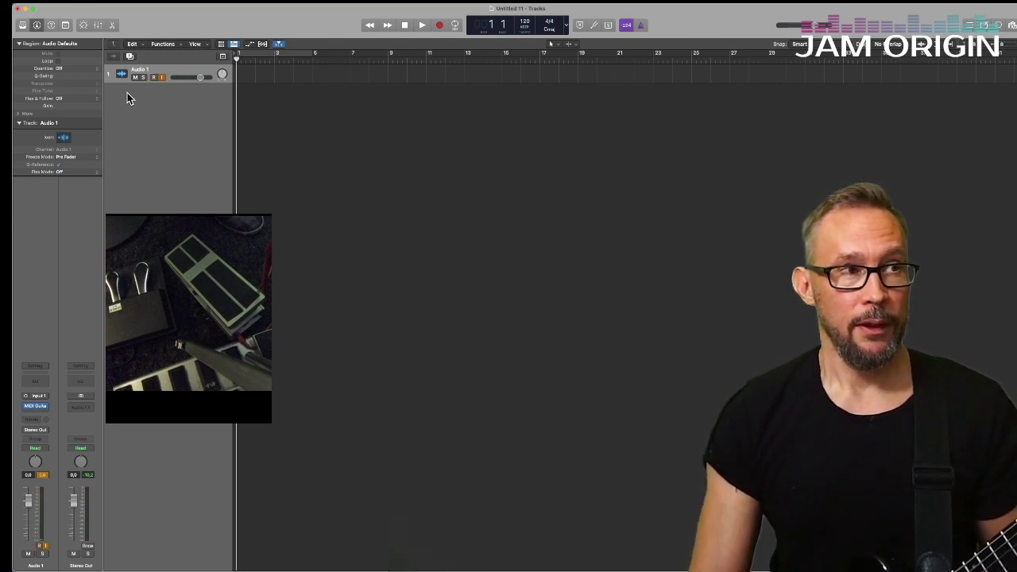
- Add a new software instrument track, Inst 1, below Audio 1
{"action": "right_click", "coordinate": [127, 93]}
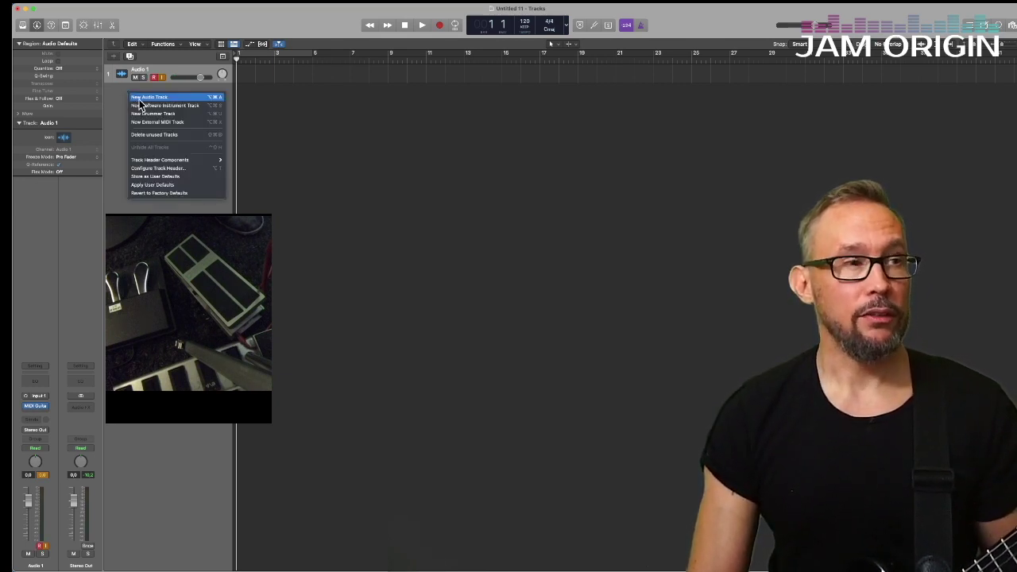
{"action": "left_click", "coordinate": [139, 106]}
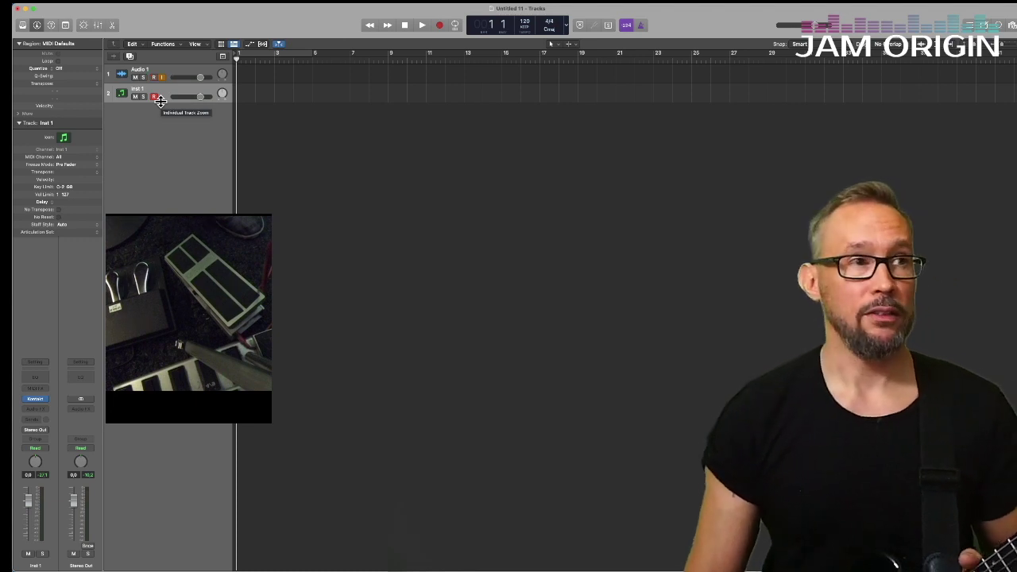
- Load Alchemy with the Soundscapes > Abstract Landscape preset on Inst 1, then open Audio 1's MIDI Guitar 2
{"action": "left_click", "coordinate": [41, 400]}
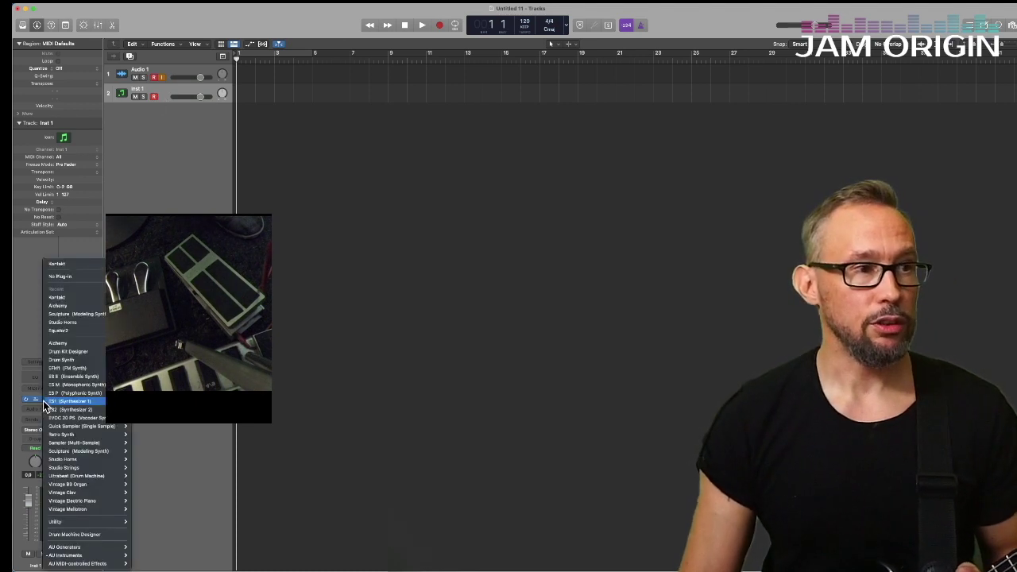
{"action": "left_click", "coordinate": [67, 343]}
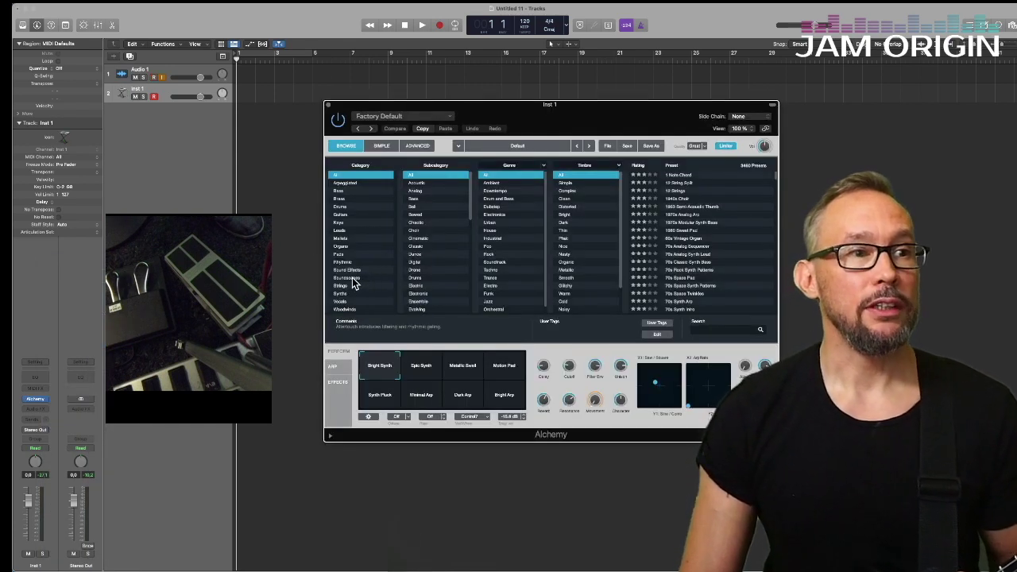
{"action": "left_click", "coordinate": [353, 278]}
{"action": "left_click", "coordinate": [677, 183]}
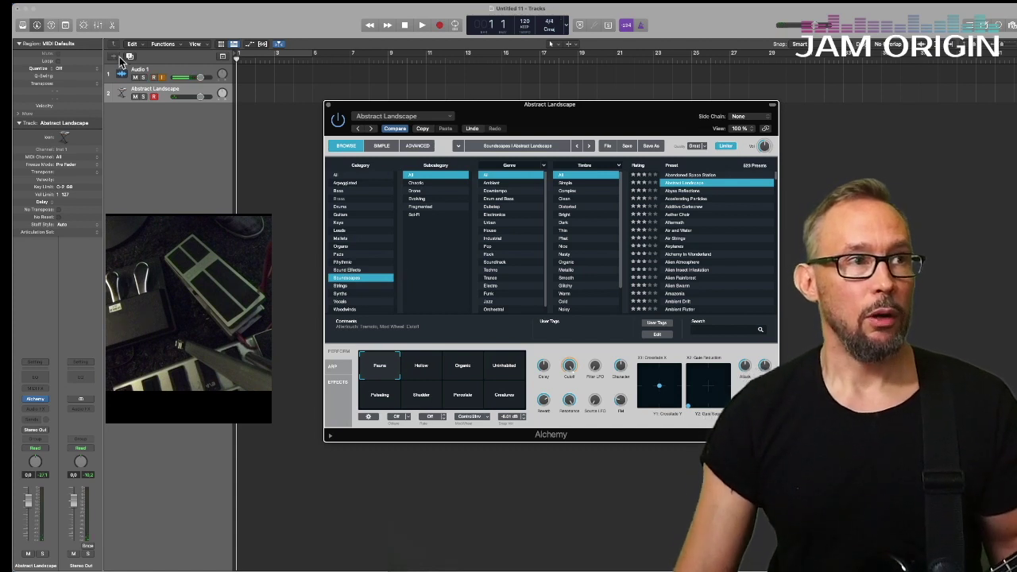
{"action": "left_click", "coordinate": [181, 70]}
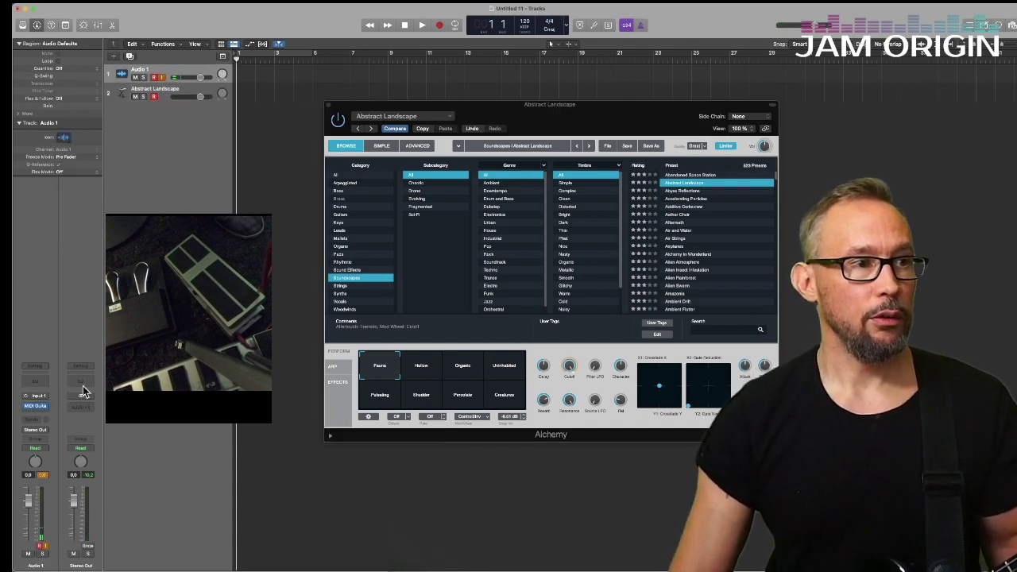
{"action": "left_click", "coordinate": [35, 407]}
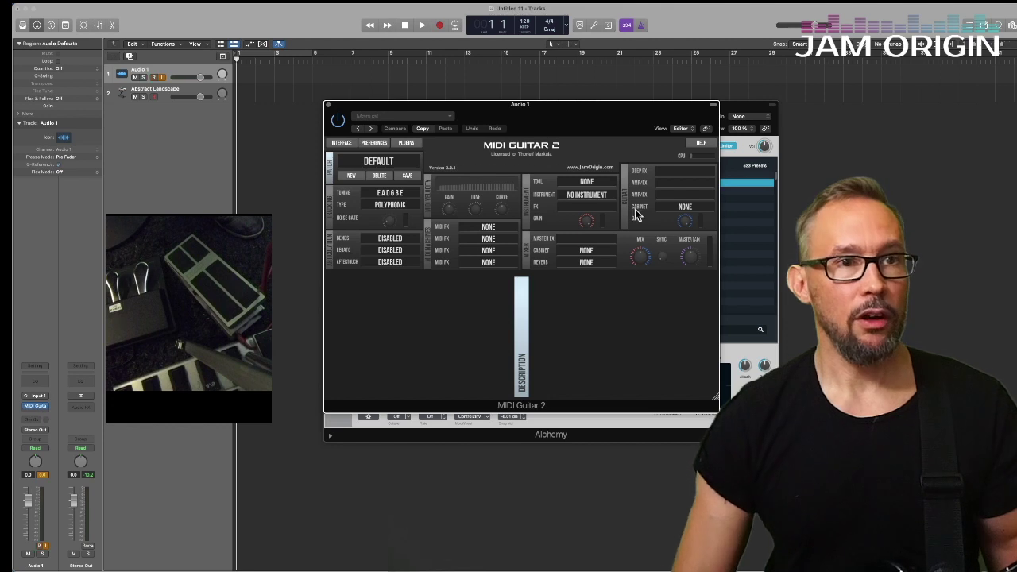
- Set MIDI Guitar 2's Deep FX to Archetype Plini (VST), close it, and keep Audio 1 armed
{"action": "left_click", "coordinate": [686, 171]}
{"action": "left_click", "coordinate": [560, 236]}
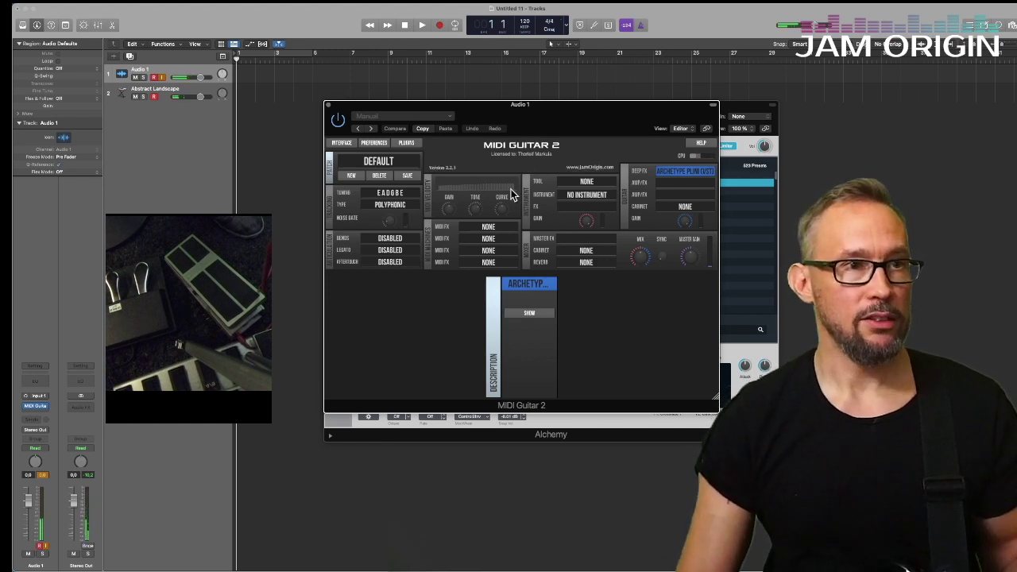
{"action": "left_click", "coordinate": [328, 105]}
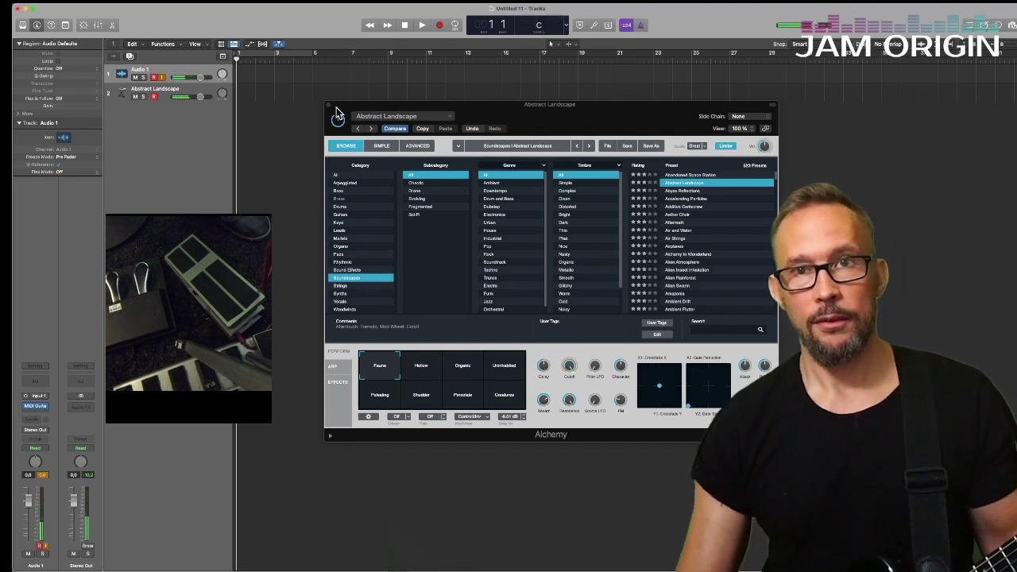
{"action": "left_click", "coordinate": [153, 78]}
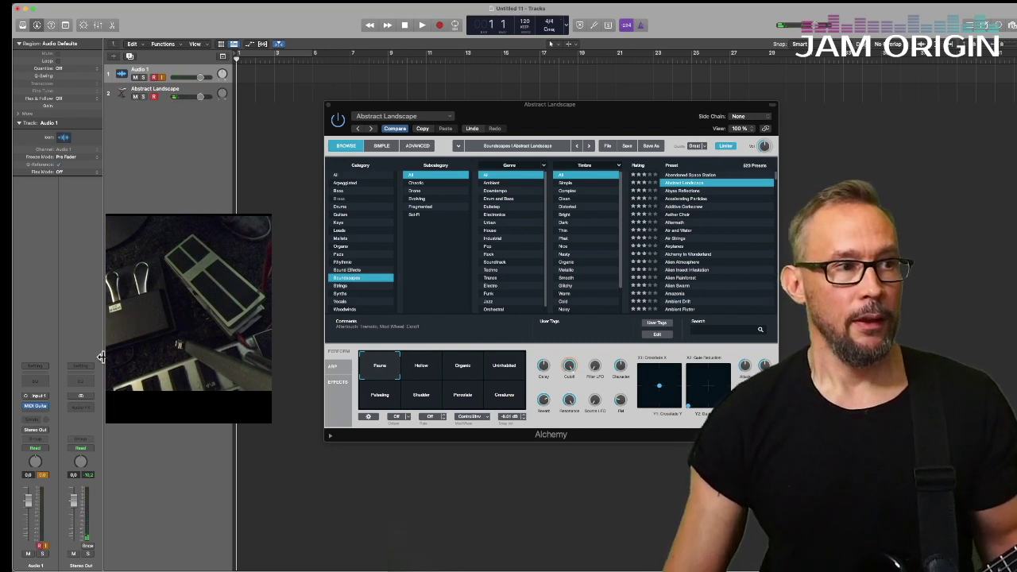
{"action": "left_click", "coordinate": [173, 89]}
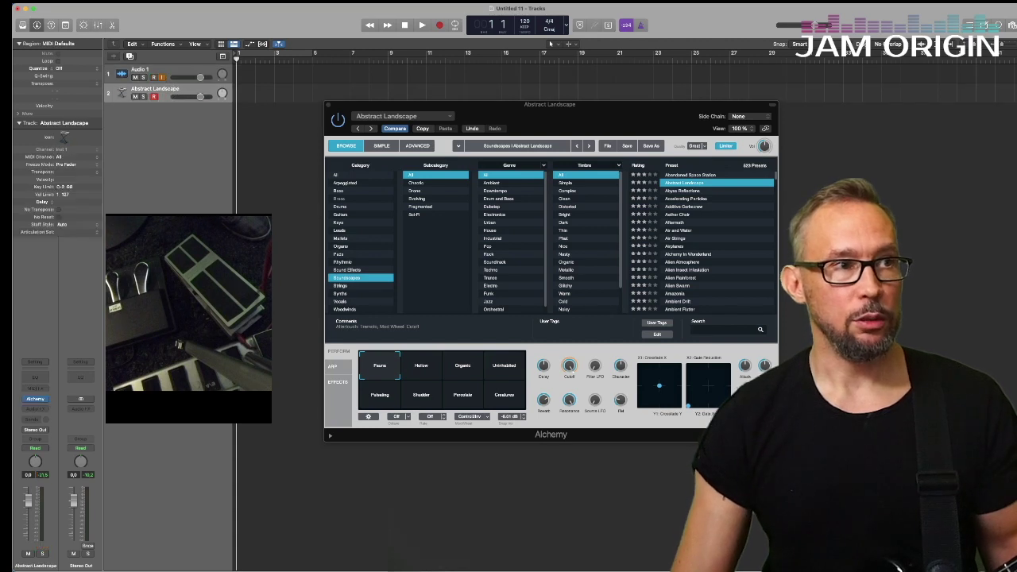
- Insert a Scripter MIDI FX running the Factory Channel Filter script, passing only channel 2
{"action": "left_click", "coordinate": [45, 389]}
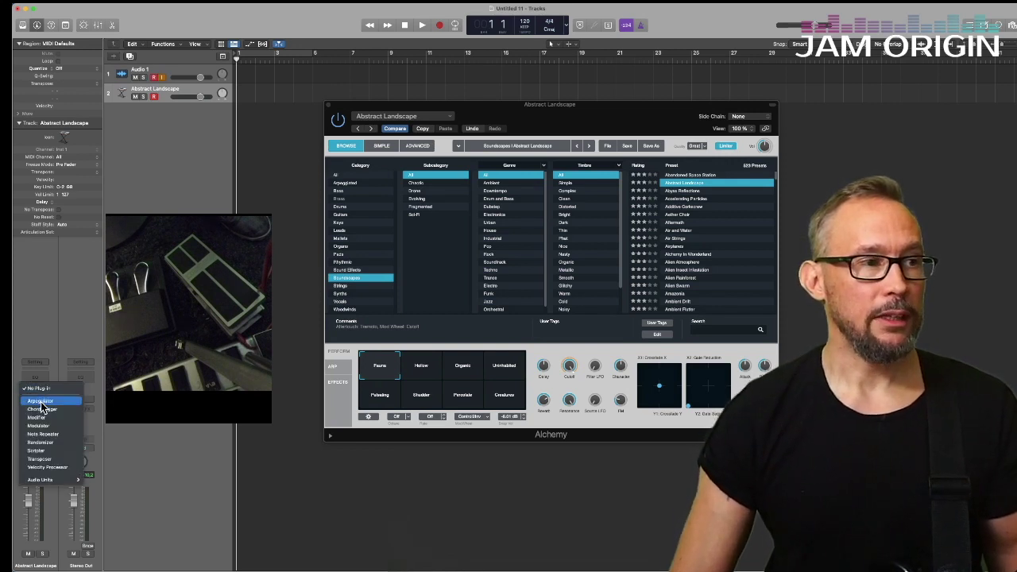
{"action": "left_click", "coordinate": [54, 451]}
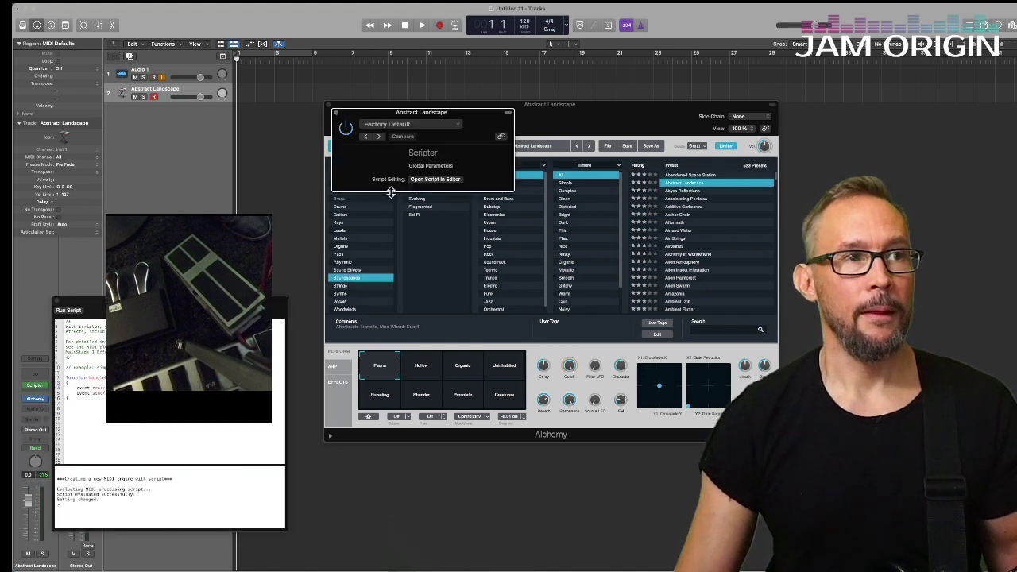
{"action": "left_click", "coordinate": [454, 125]}
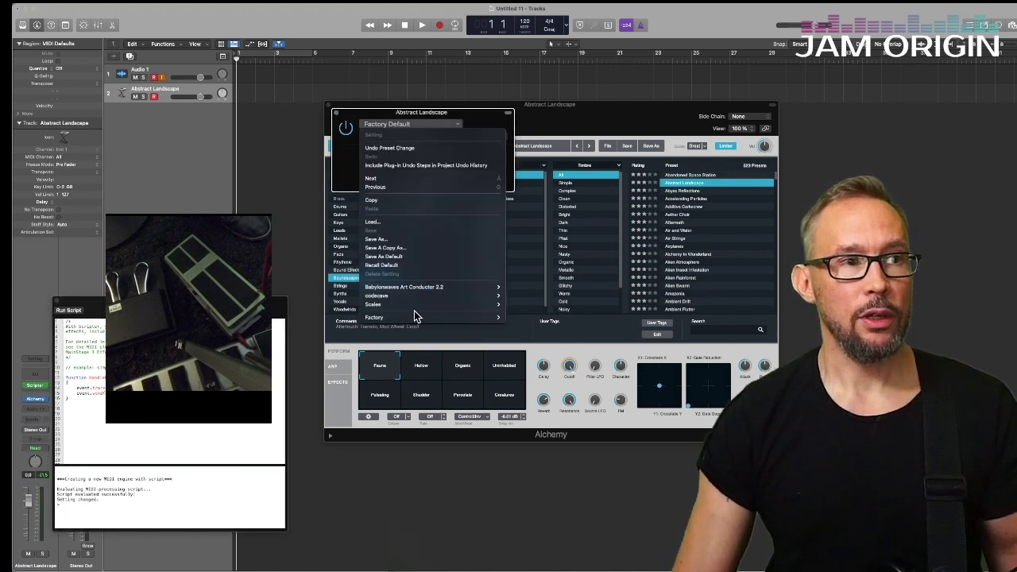
{"action": "mouse_move", "coordinate": [416, 318]}
{"action": "left_click", "coordinate": [532, 320]}
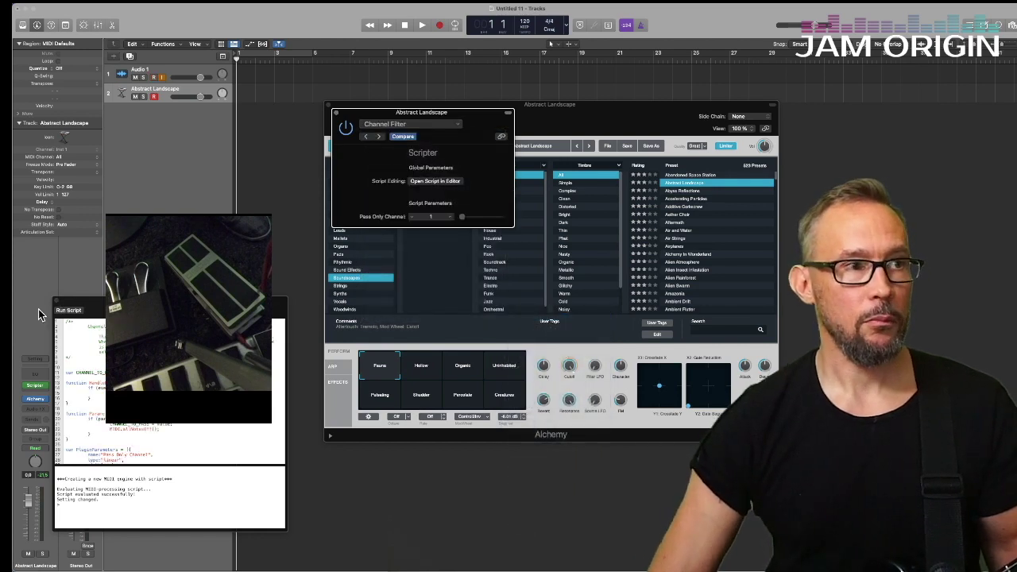
{"action": "left_click", "coordinate": [59, 310]}
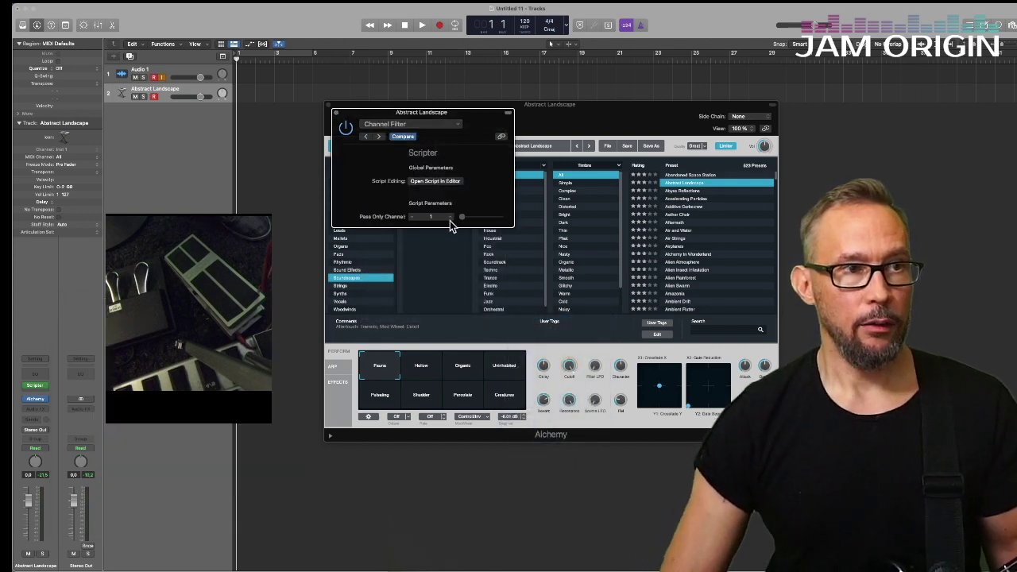
{"action": "left_click_drag", "start_coordinate": [466, 216], "coordinate": [468, 222]}
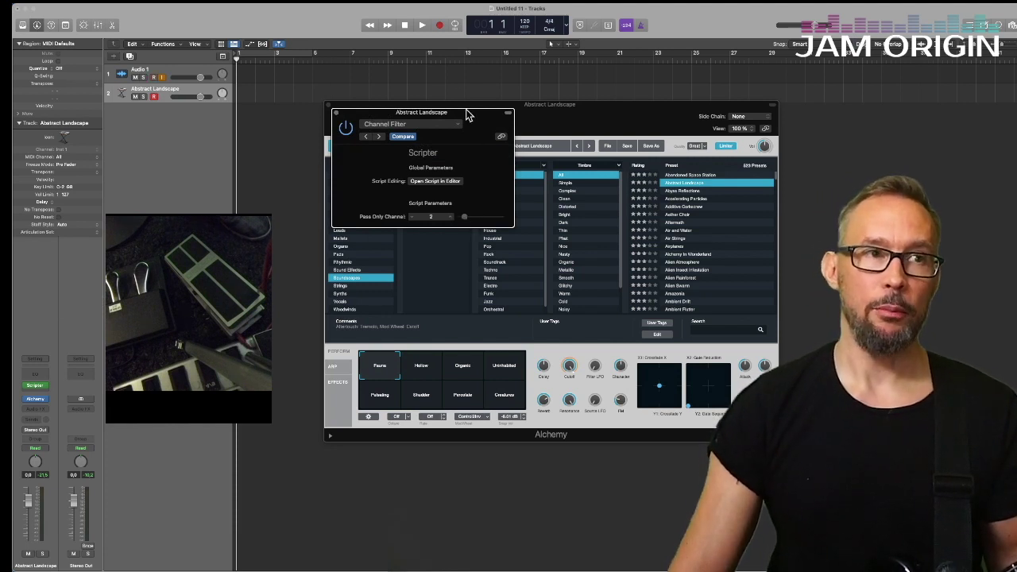
{"action": "left_click_drag", "start_coordinate": [463, 119], "coordinate": [267, 132]}
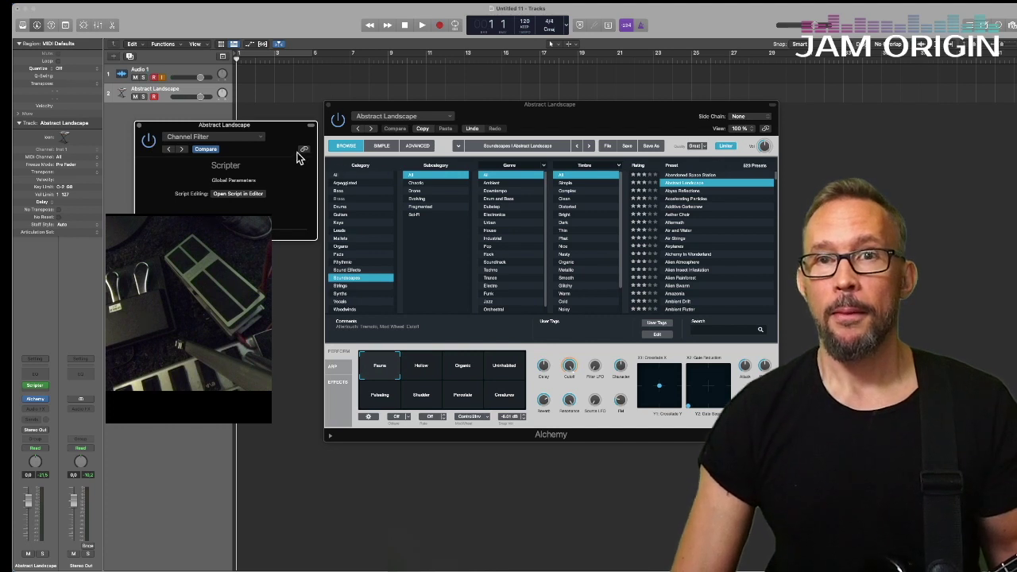
- Bypass the Channel Filter Scripter and re-enable it, moving its window to the upper left
{"action": "left_click_drag", "start_coordinate": [300, 145], "coordinate": [305, 93]}
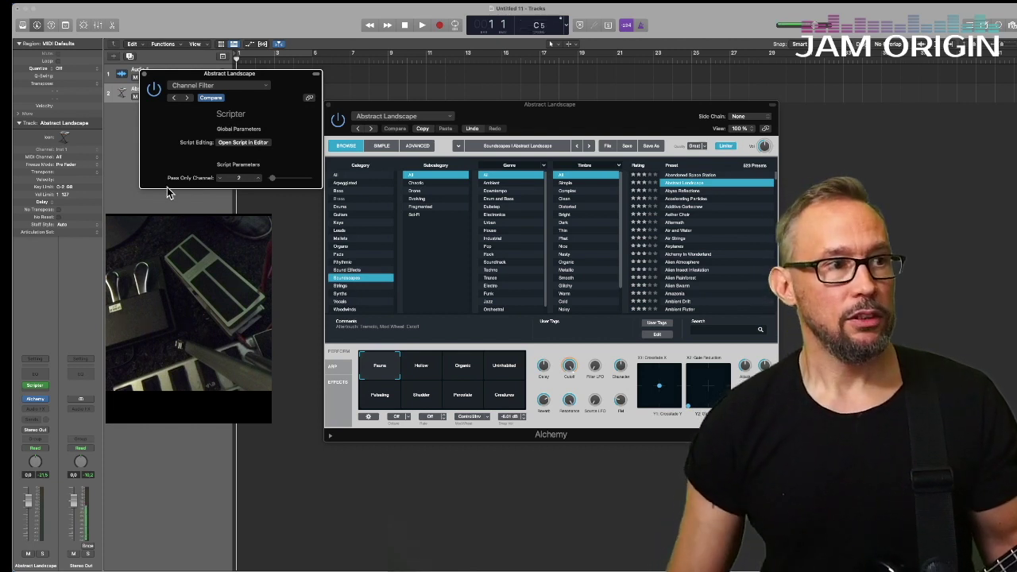
{"action": "left_click_drag", "start_coordinate": [270, 73], "coordinate": [423, 97]}
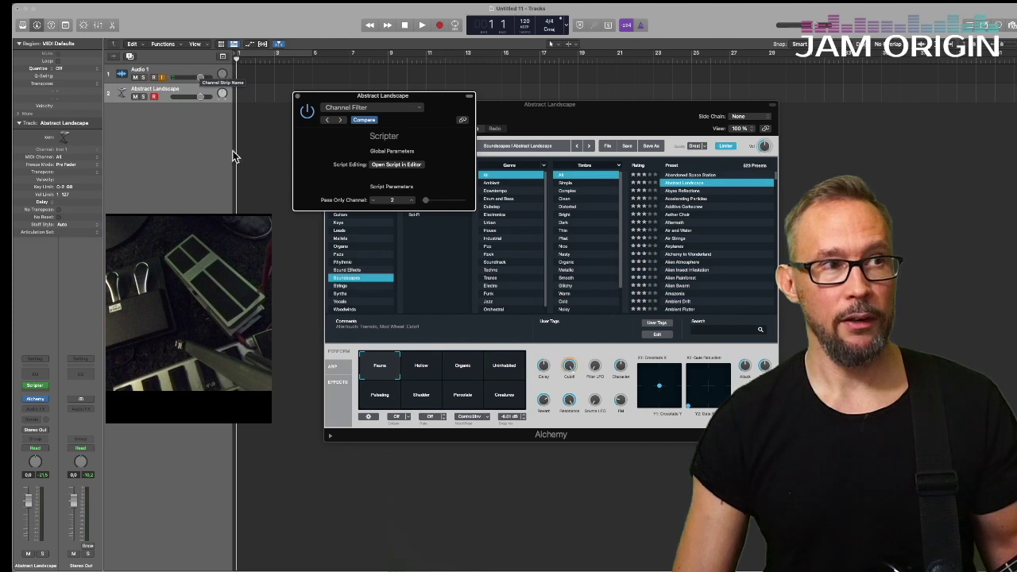
{"action": "left_click", "coordinate": [307, 112]}
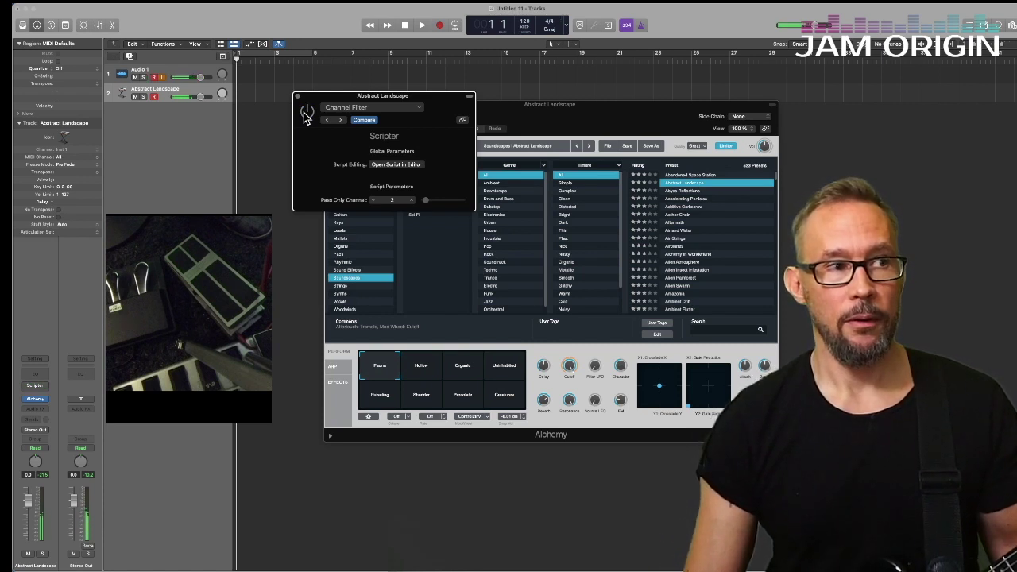
{"action": "left_click", "coordinate": [307, 112]}
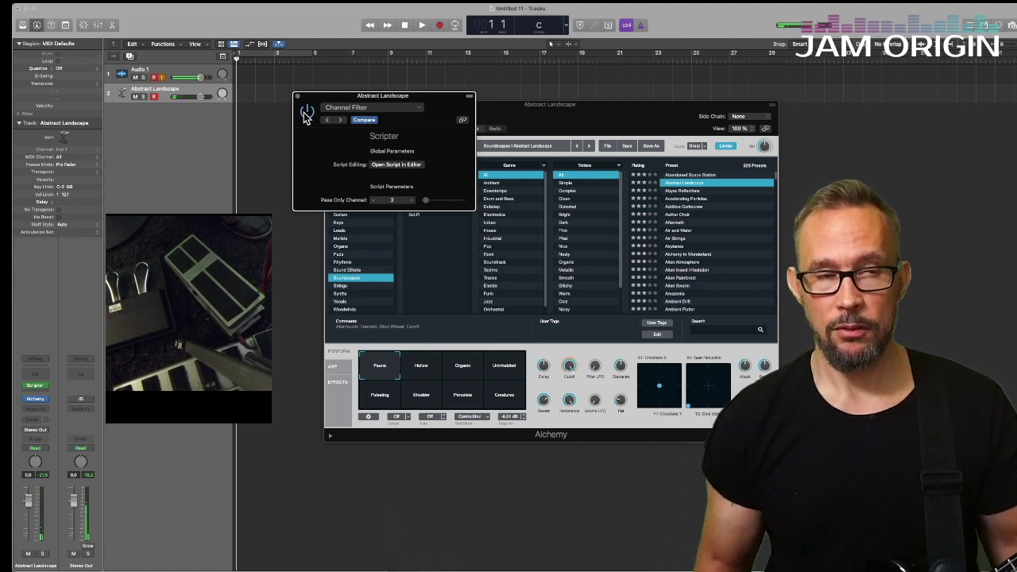
{"action": "left_click_drag", "start_coordinate": [435, 105], "coordinate": [276, 95]}
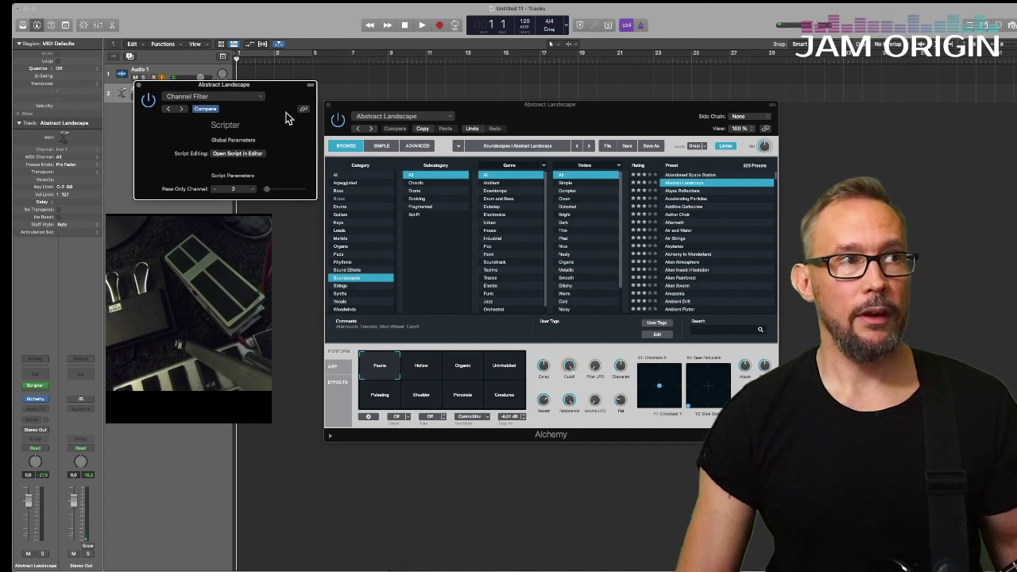
{"action": "mouse_move", "coordinate": [161, 8]}
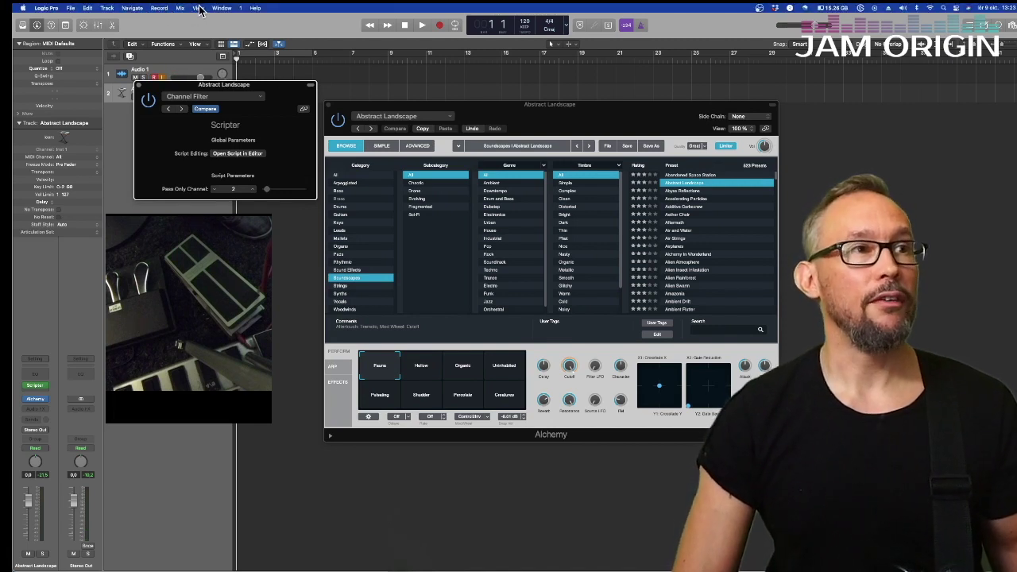
- Show Smart Controls via the View menu with the parameter mapping inspector visible
{"action": "left_click", "coordinate": [194, 10]}
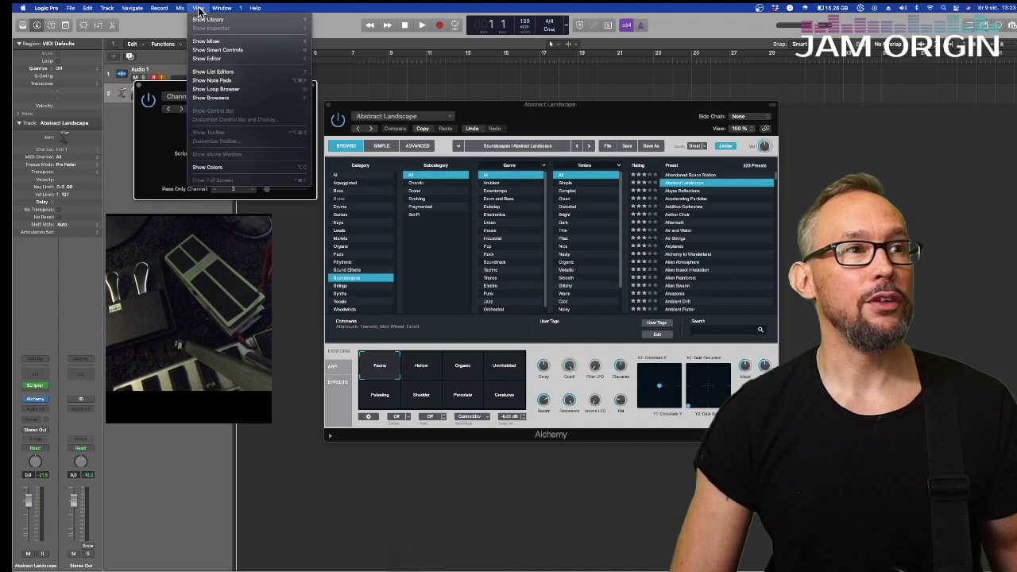
{"action": "left_click", "coordinate": [211, 51]}
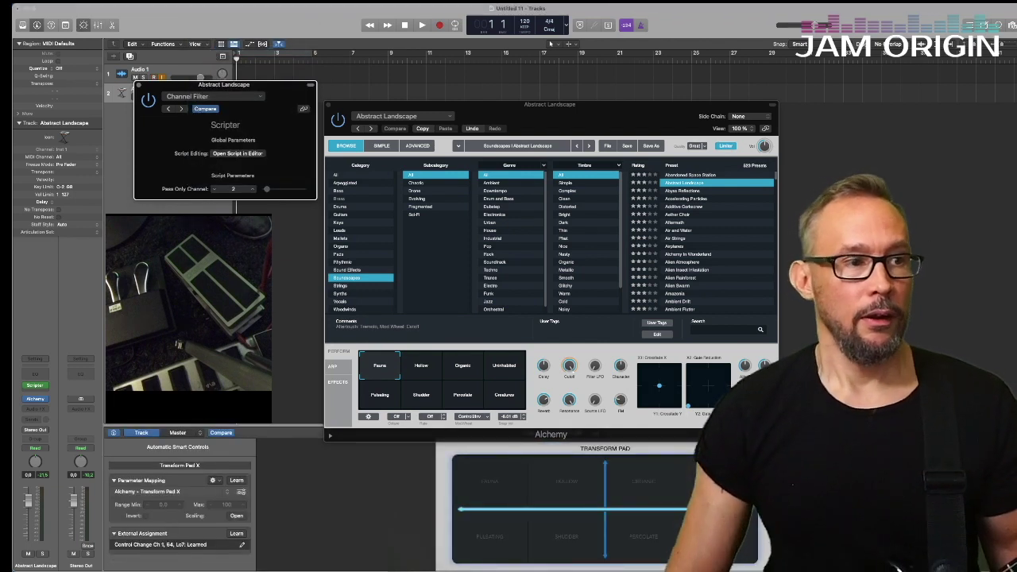
{"action": "left_click", "coordinate": [113, 433]}
{"action": "left_click", "coordinate": [114, 433]}
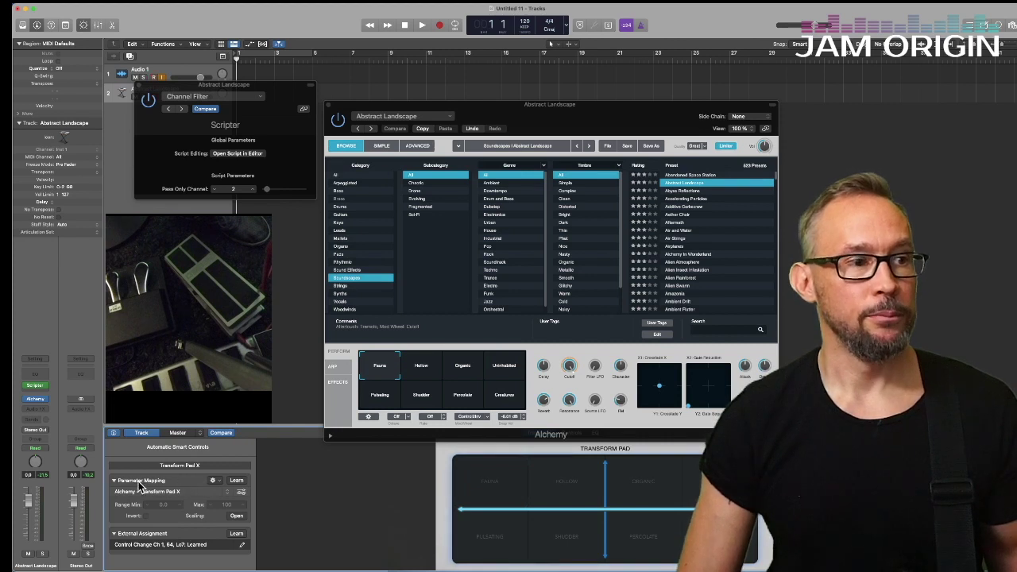
- Remap Transform Pad X to Main > Midi Insert 1 Bypass (Scripter)
{"action": "left_click", "coordinate": [228, 498]}
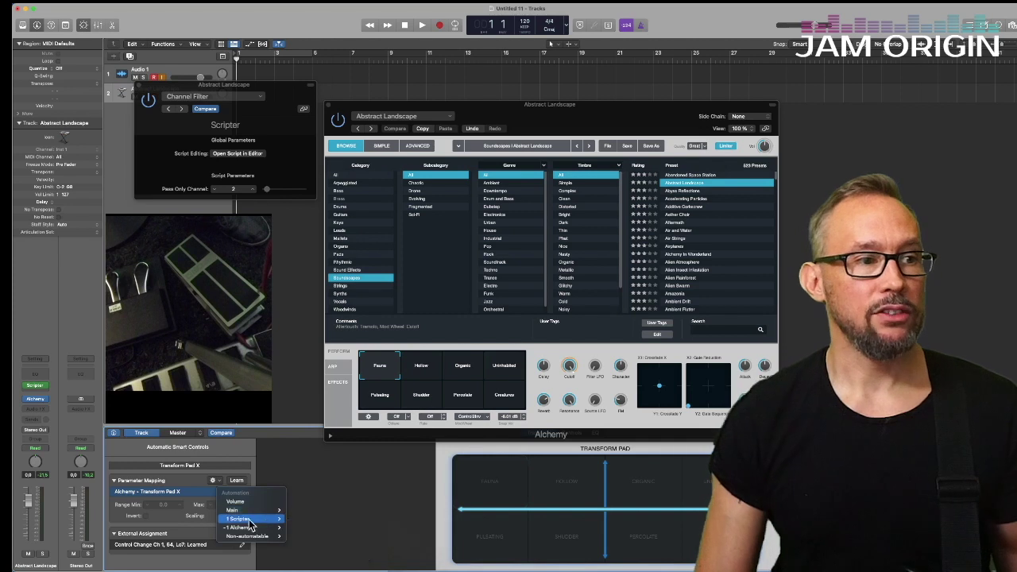
{"action": "mouse_move", "coordinate": [280, 523]}
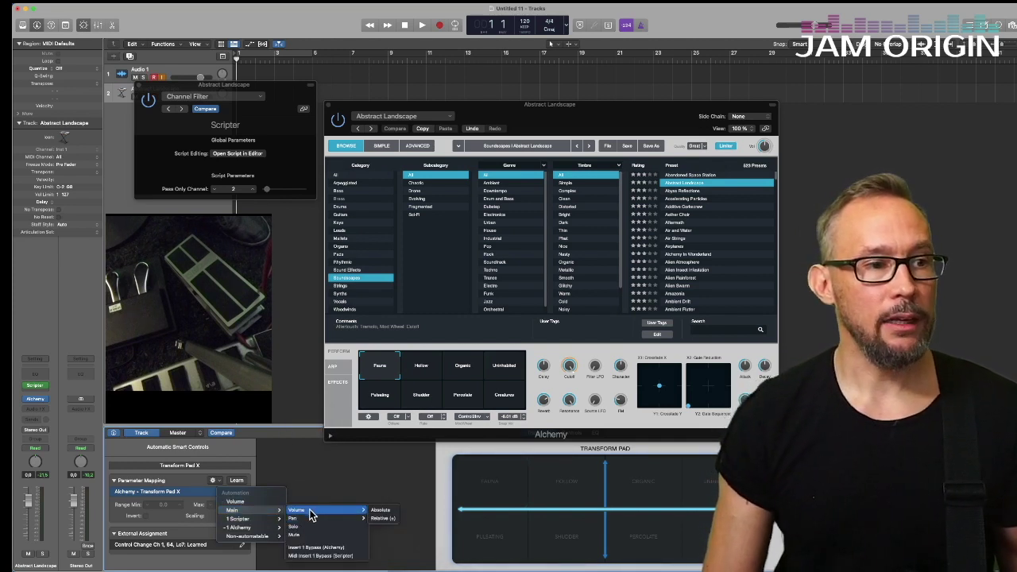
{"action": "left_click", "coordinate": [335, 558]}
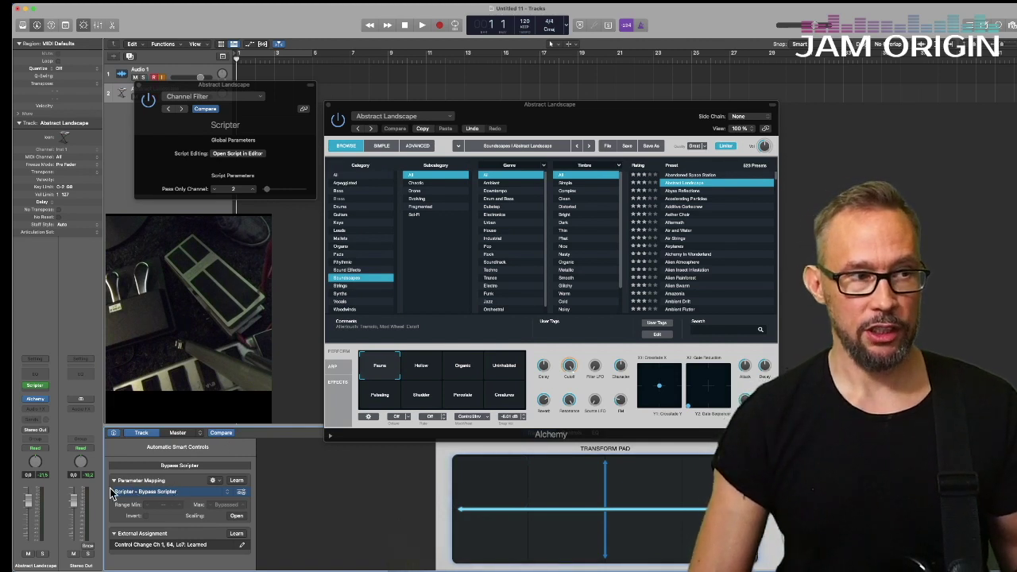
- Learn the foot pedal's Control Change 64 on channel 16 as the external assignment
{"action": "left_click", "coordinate": [237, 534]}
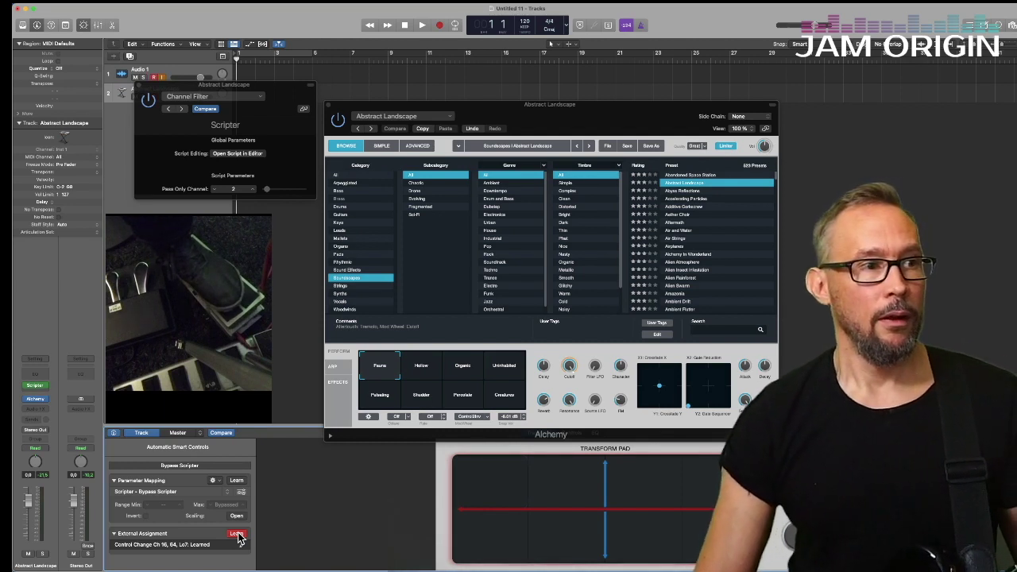
{"action": "left_click", "coordinate": [237, 534]}
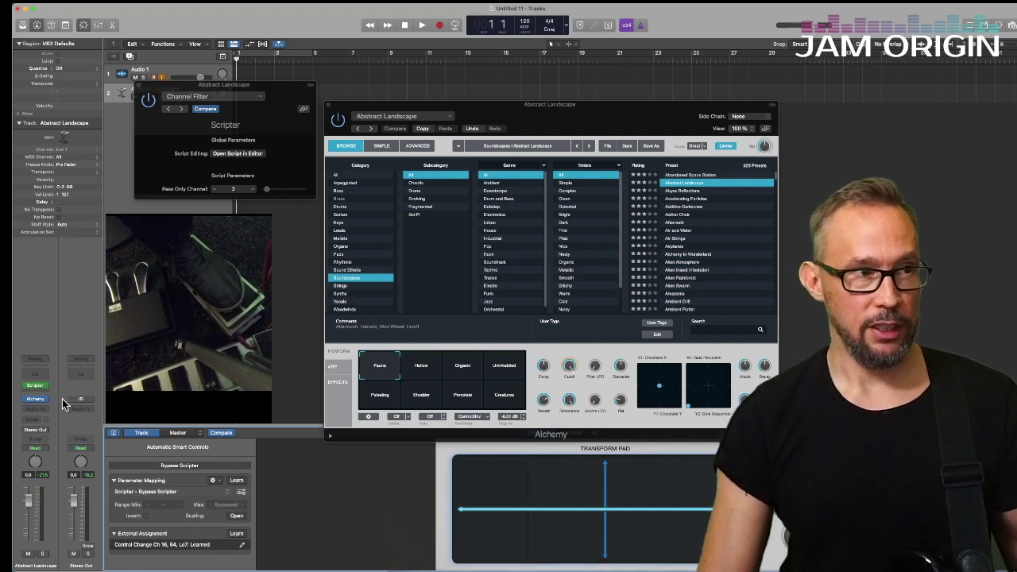
{"action": "mouse_move", "coordinate": [36, 387]}
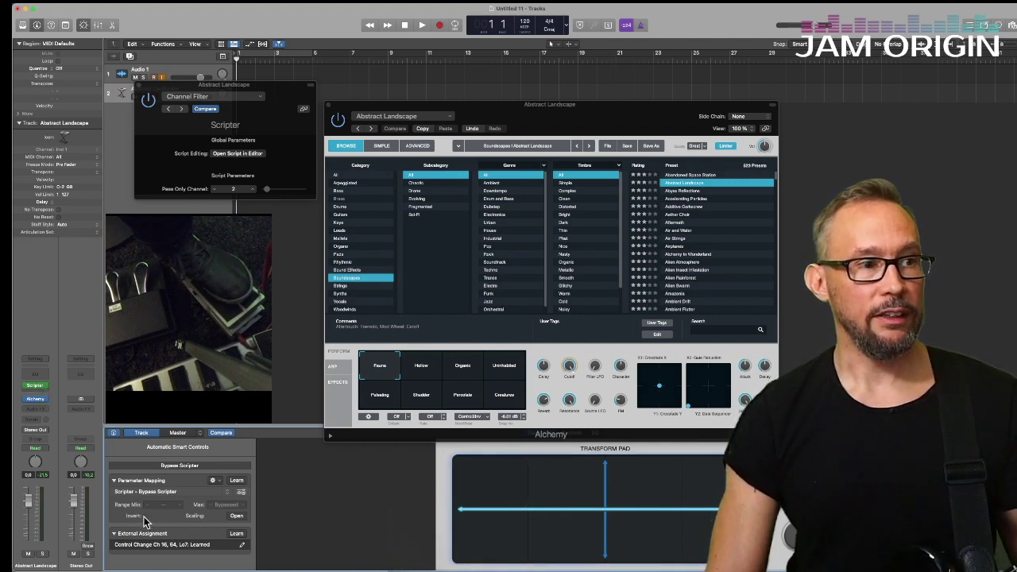
{"action": "left_click", "coordinate": [236, 516]}
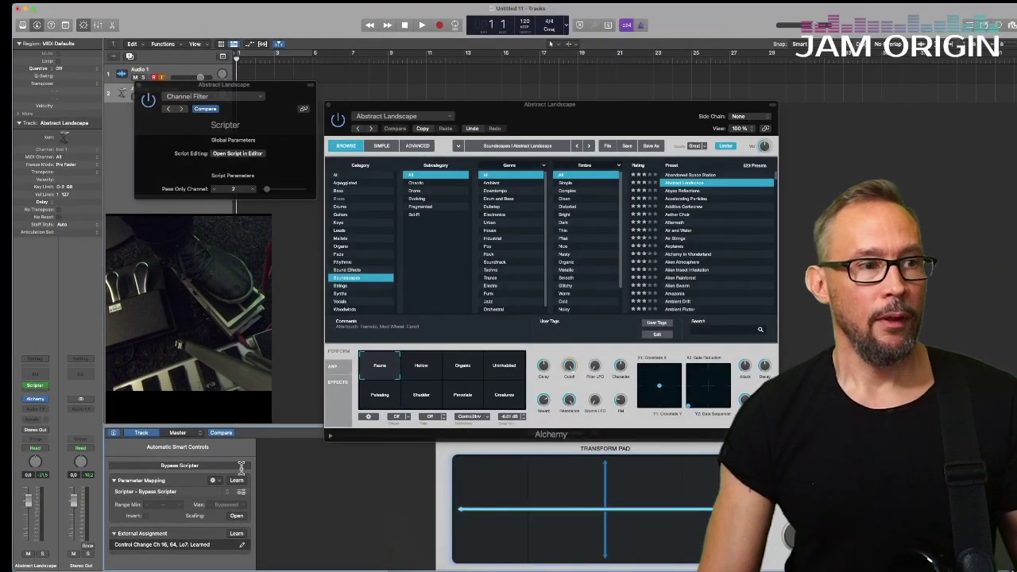
- Invert the Bypass Scripter scaling so 0–63 bypasses and 64–127 keeps the Scripter active
{"action": "left_click", "coordinate": [236, 515]}
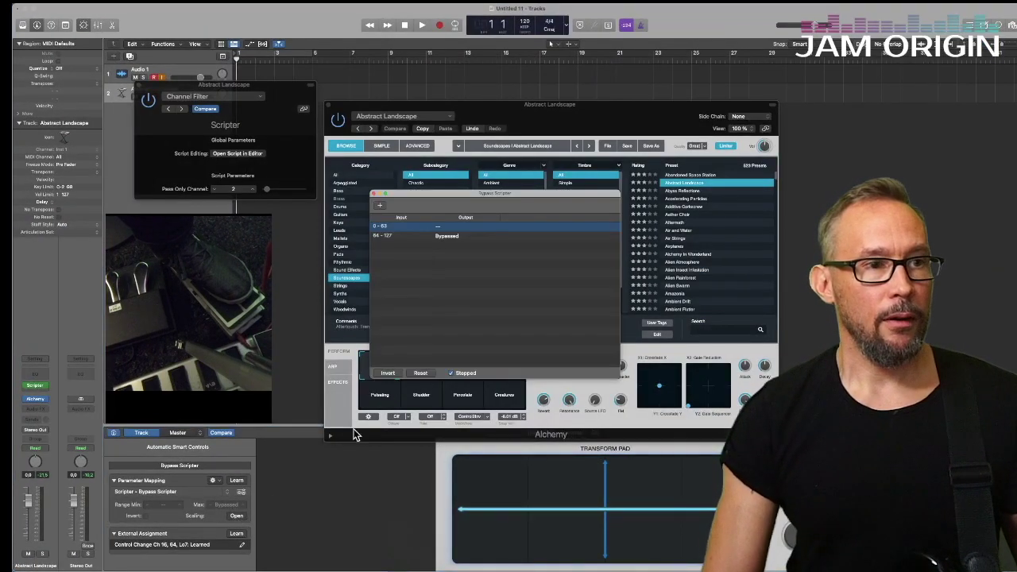
{"action": "left_click", "coordinate": [388, 374]}
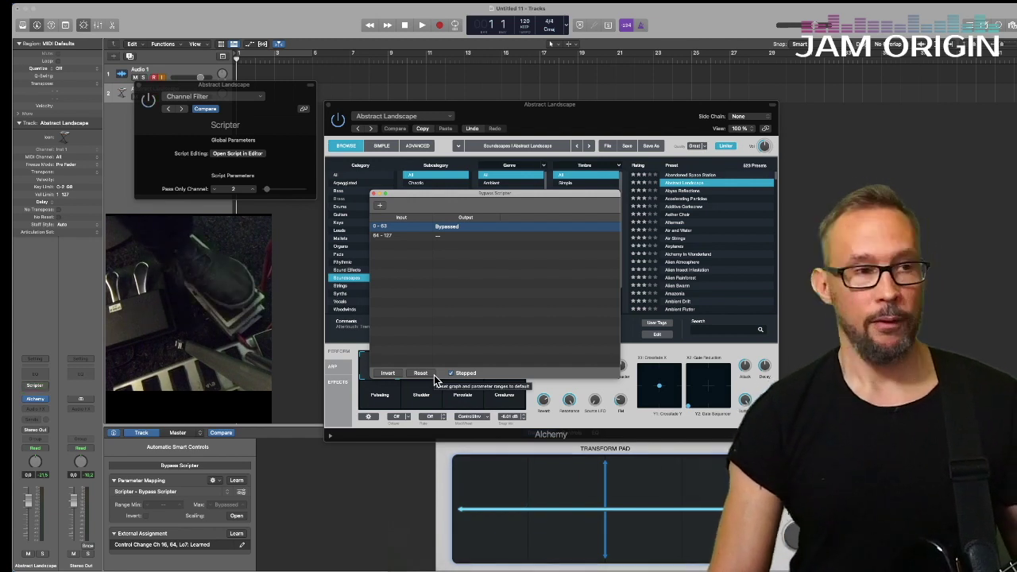
{"action": "left_click", "coordinate": [373, 193]}
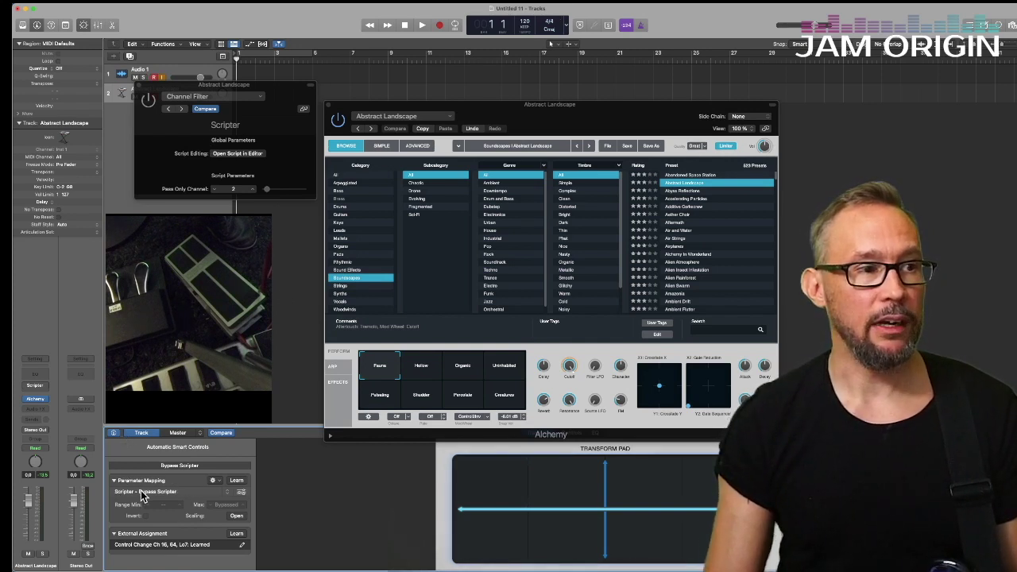
{"action": "left_click", "coordinate": [220, 480]}
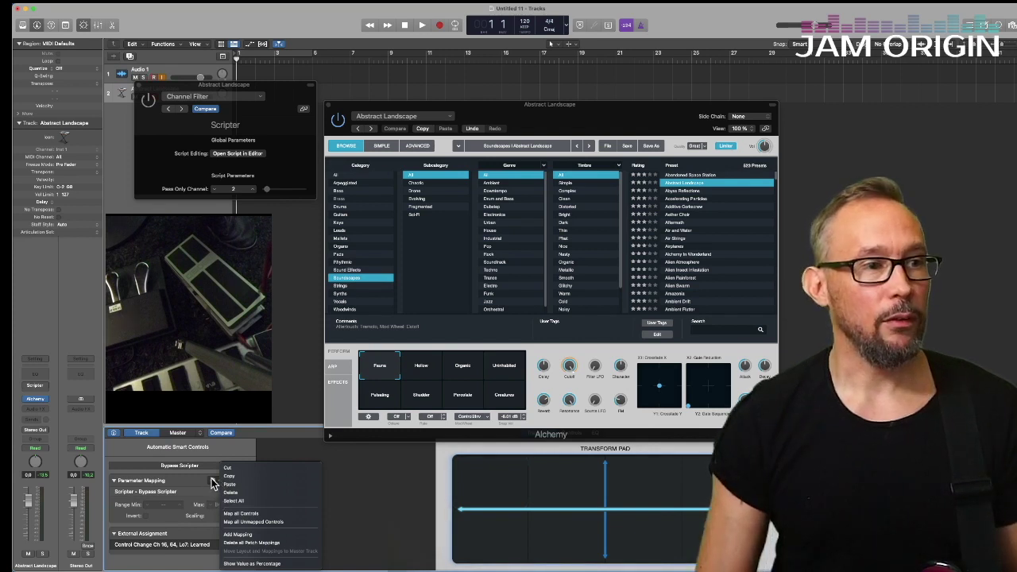
{"action": "left_click", "coordinate": [263, 543]}
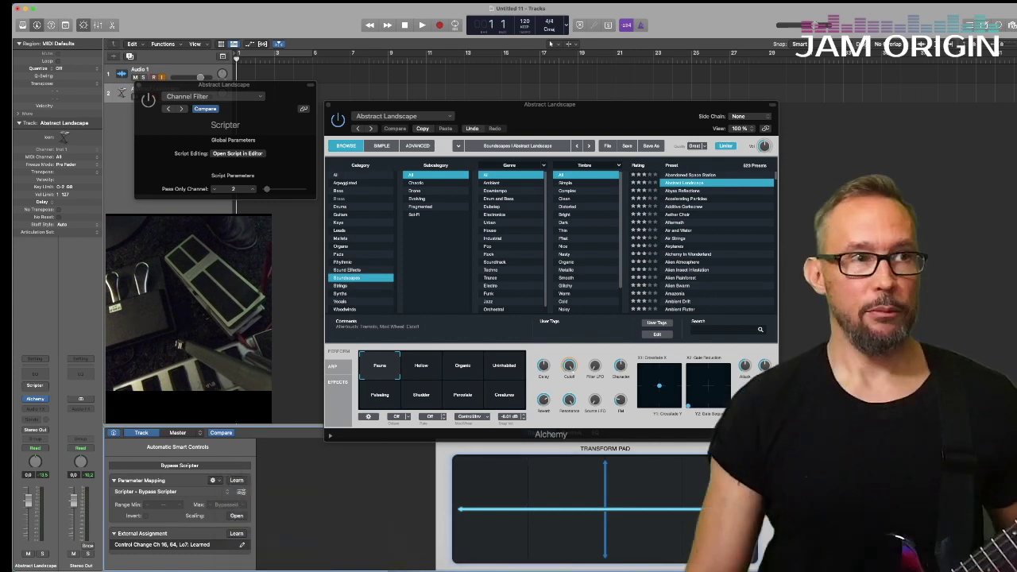